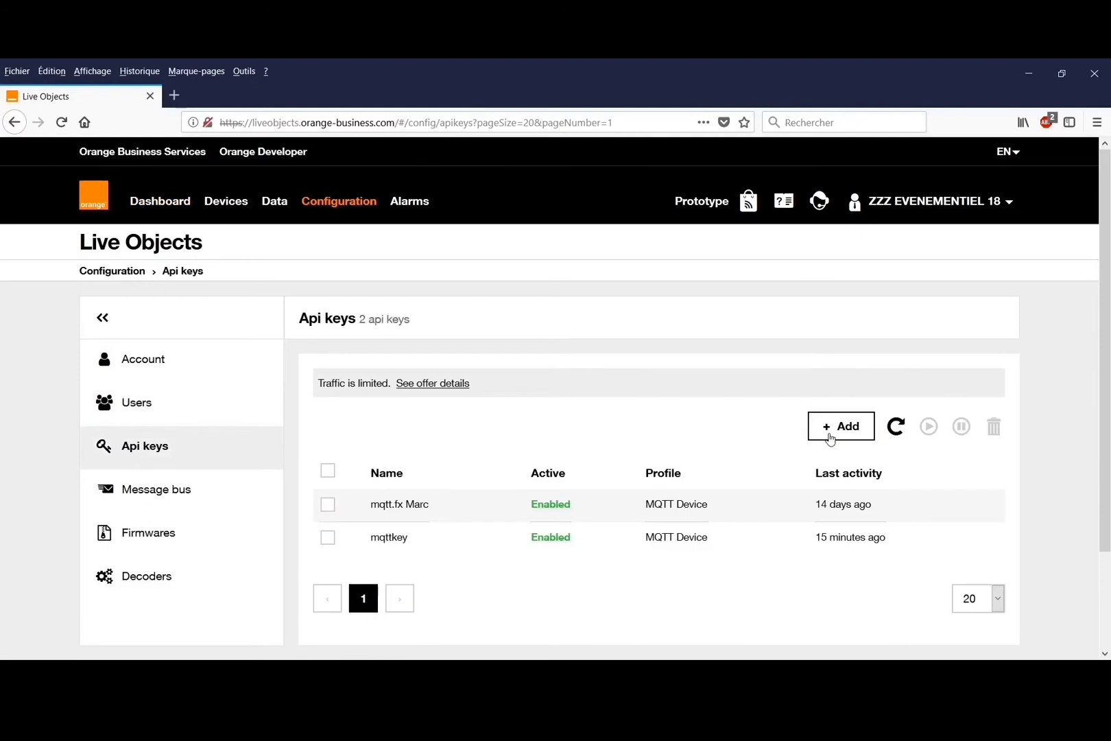
- Create an API key named keyApp with the Application profile and copy its generated value to the clipboard
{"action": "left_click", "coordinate": [560, 410]}
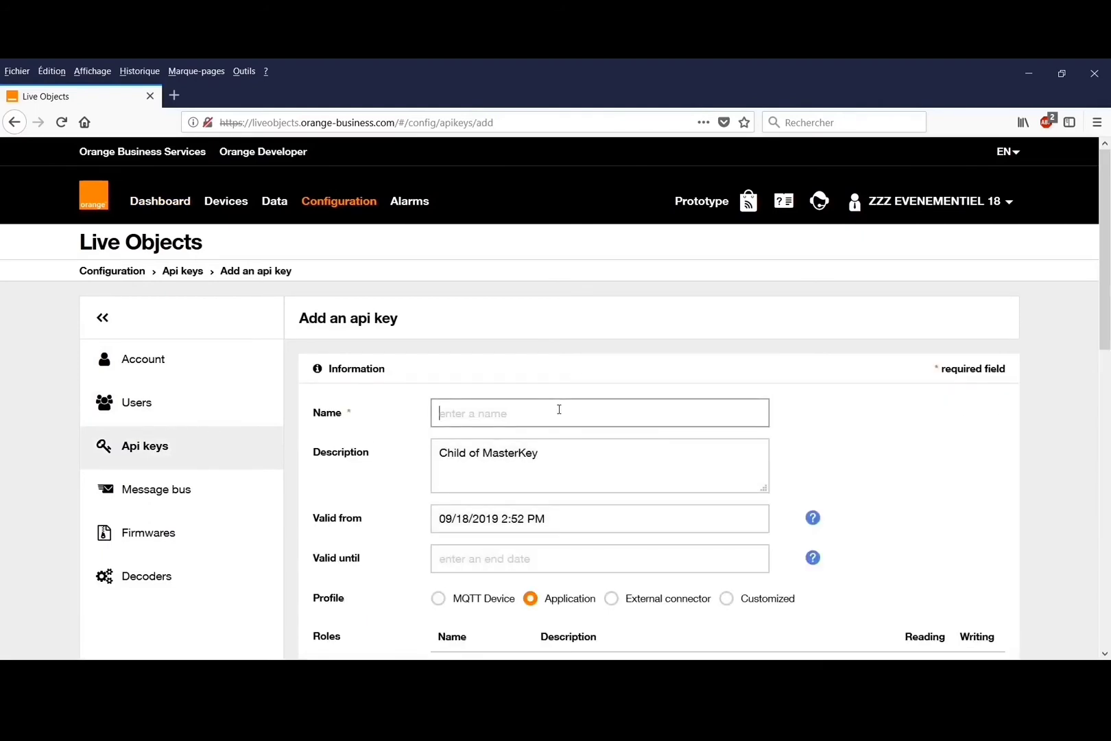
{"action": "type", "text": "key"}
{"action": "type", "text": "Afy"}
{"action": "key", "text": "BackSpace"}
{"action": "key", "text": "BackSpace"}
{"action": "type", "text": "pp"}
{"action": "scroll", "coordinate": [559, 409], "scroll_direction": "down", "scroll_amount": 3}
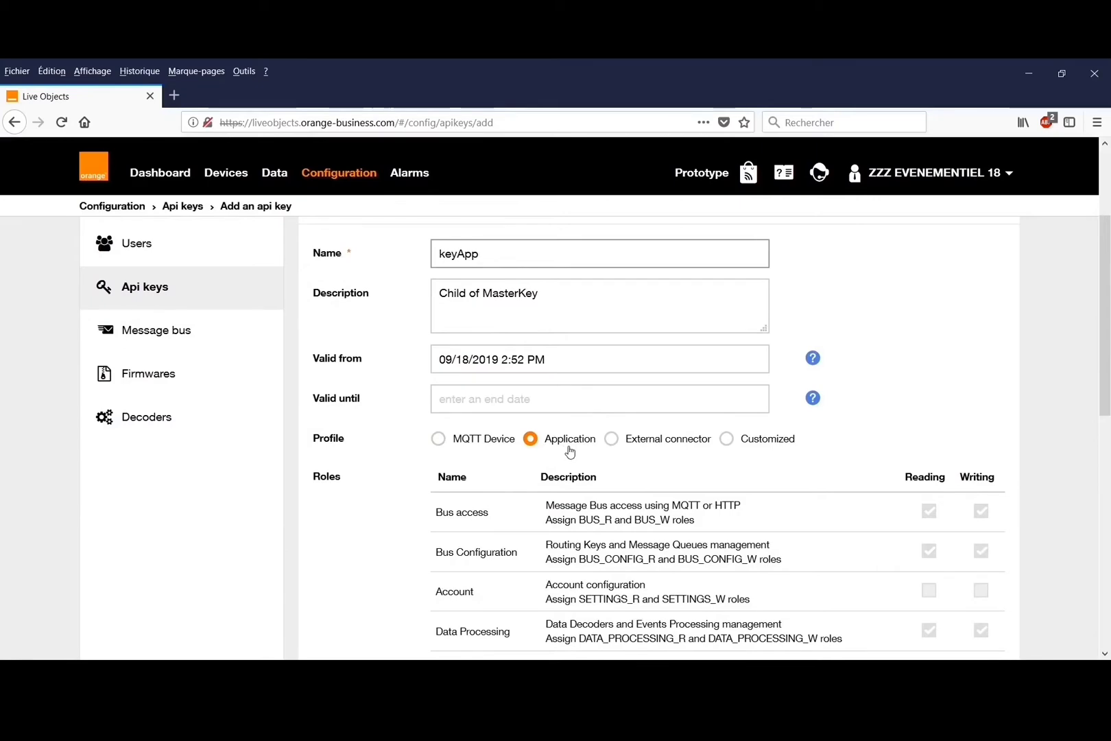
{"action": "scroll", "coordinate": [570, 452], "scroll_direction": "down", "scroll_amount": 8}
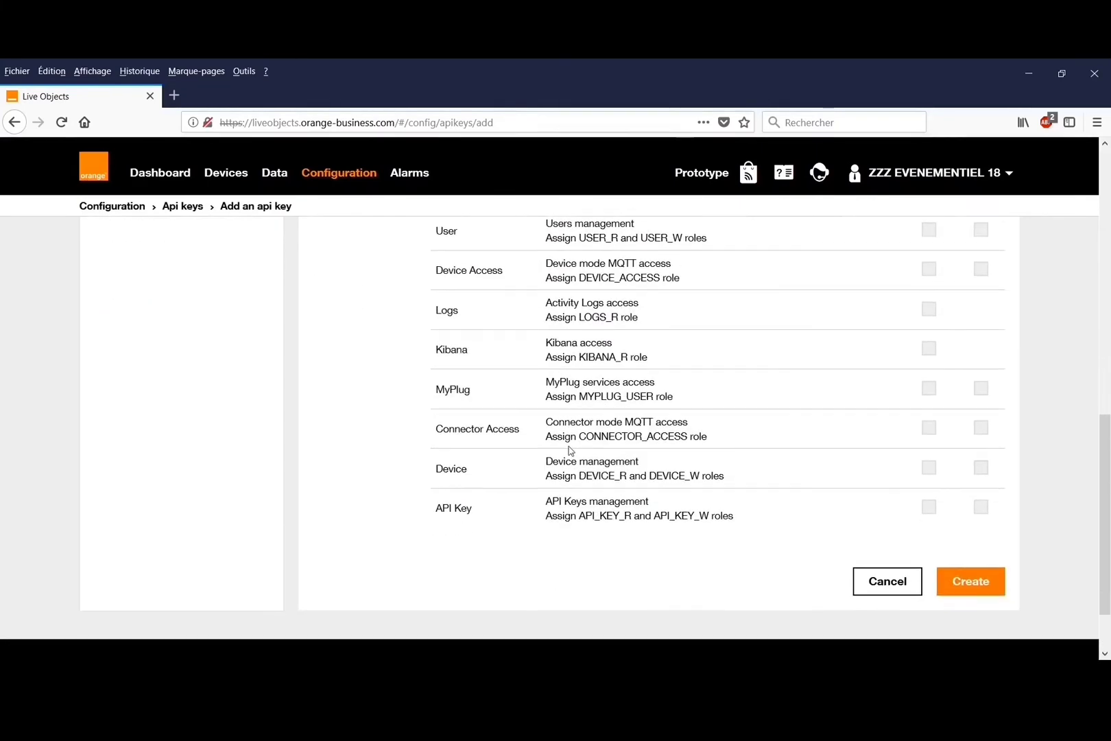
{"action": "left_click", "coordinate": [990, 502]}
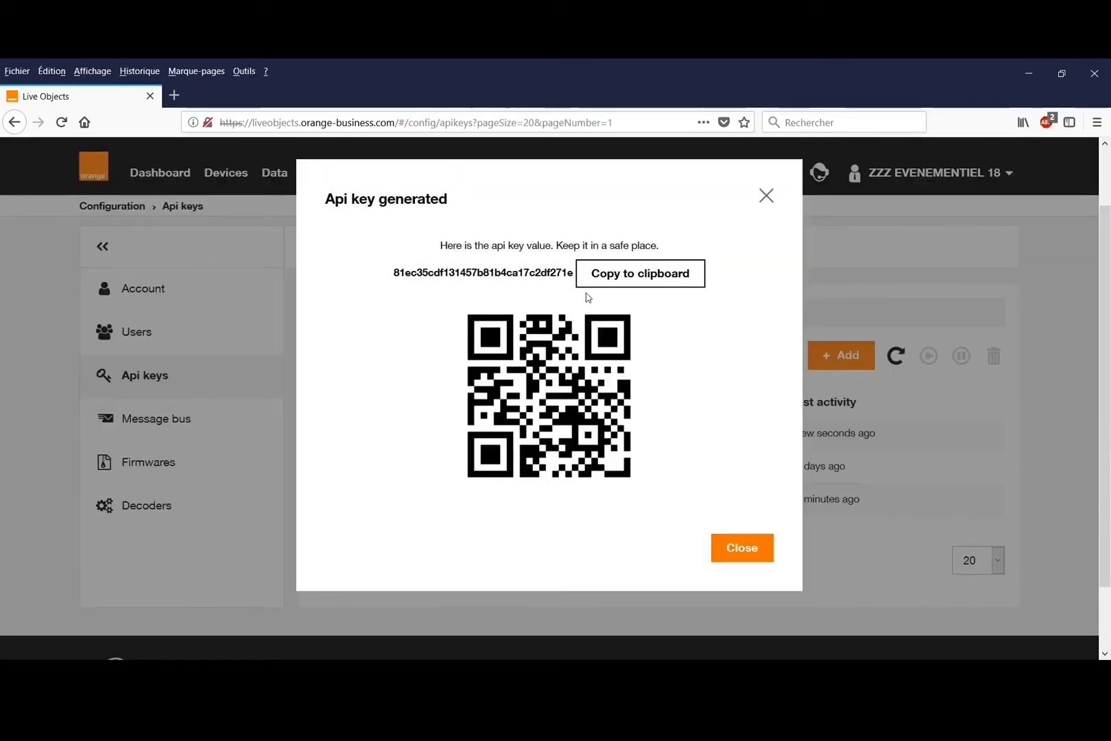
{"action": "left_click", "coordinate": [652, 281]}
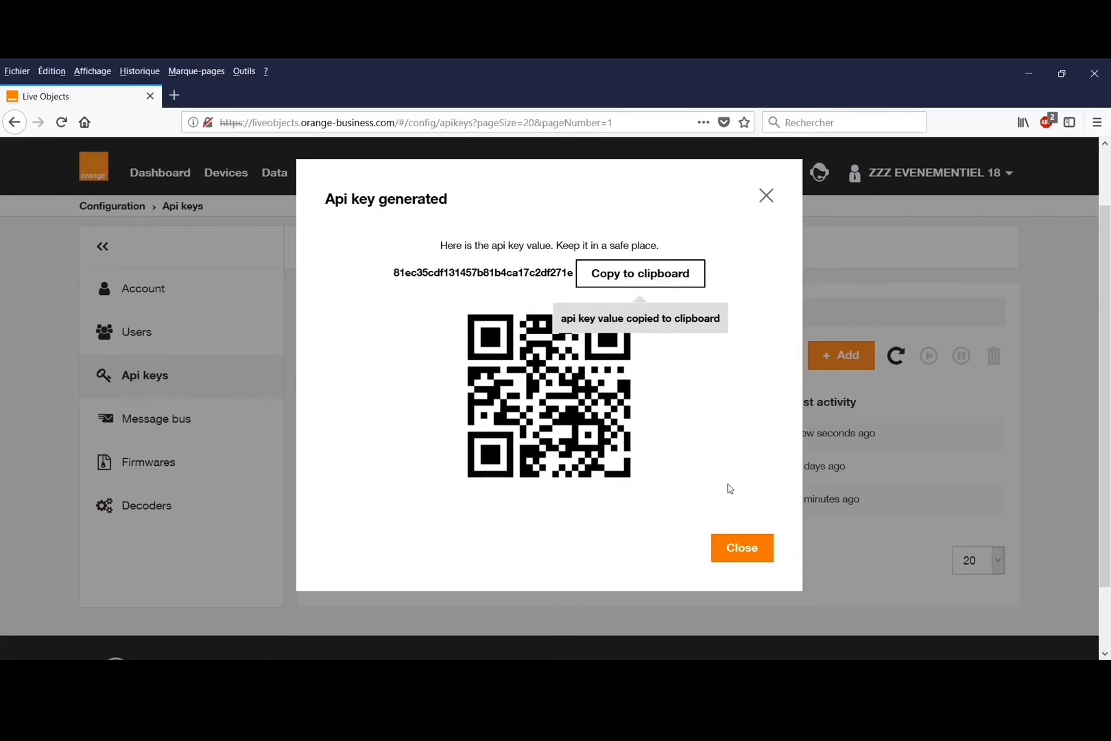
{"action": "left_click", "coordinate": [742, 547]}
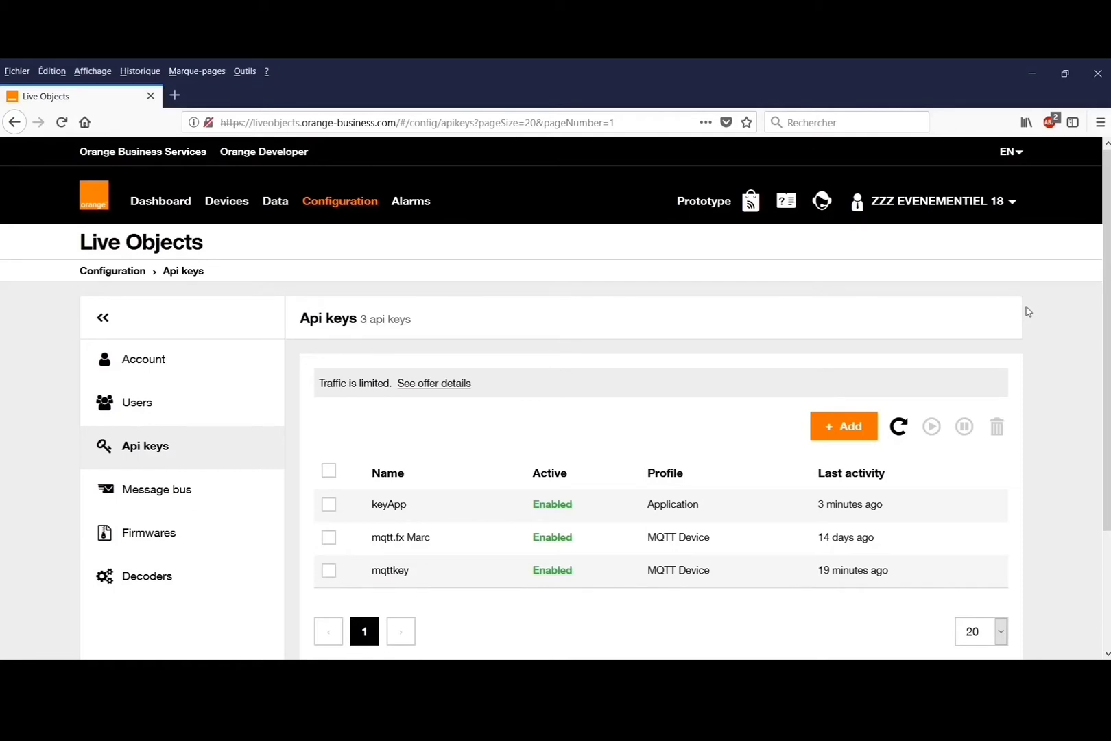
- Register a new FIFO message queue named myfifo with the default maximum size
{"action": "left_click", "coordinate": [275, 205]}
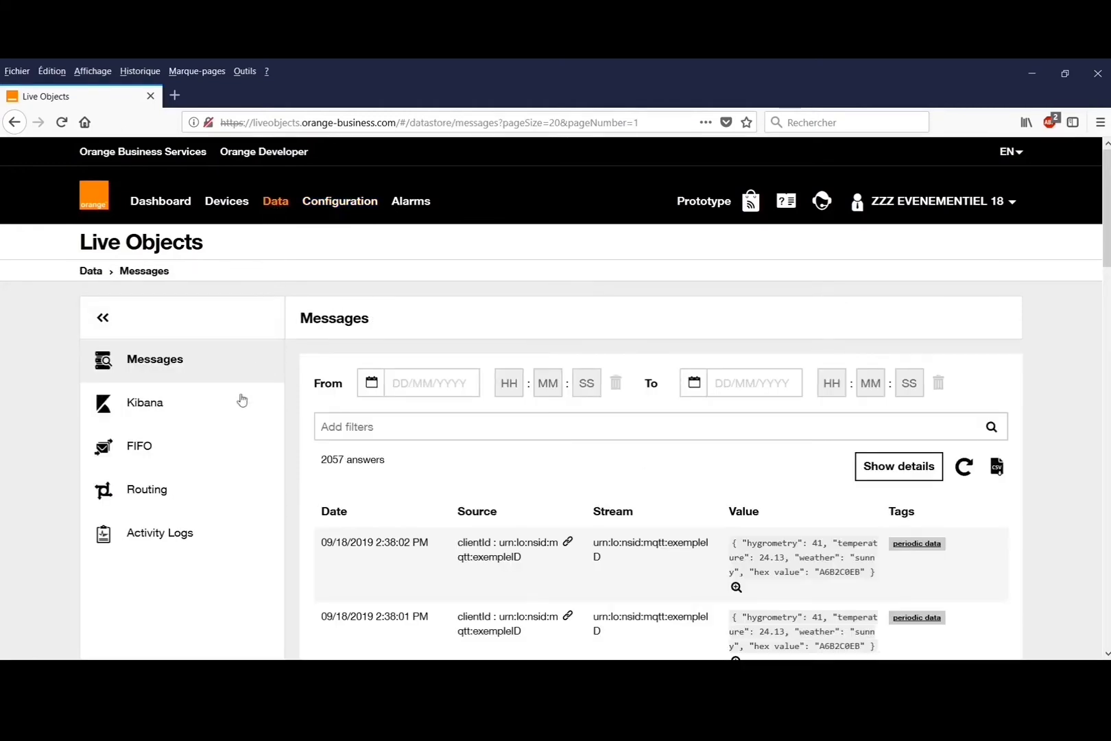
{"action": "left_click", "coordinate": [166, 453]}
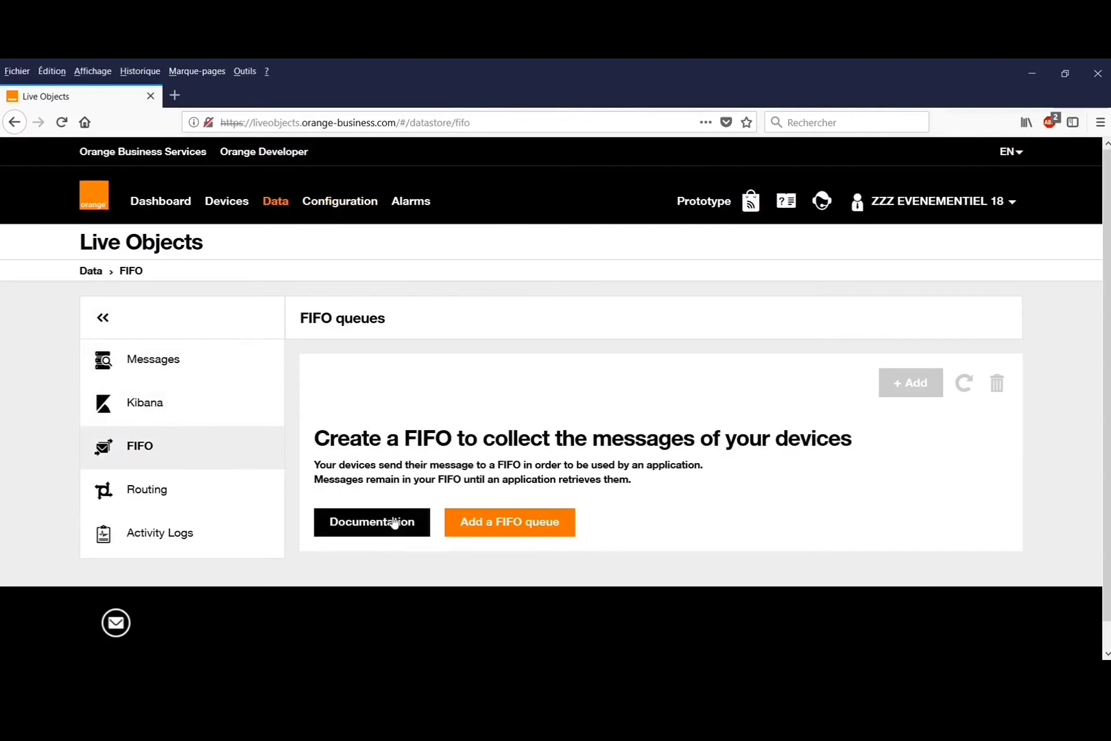
{"action": "left_click", "coordinate": [562, 534]}
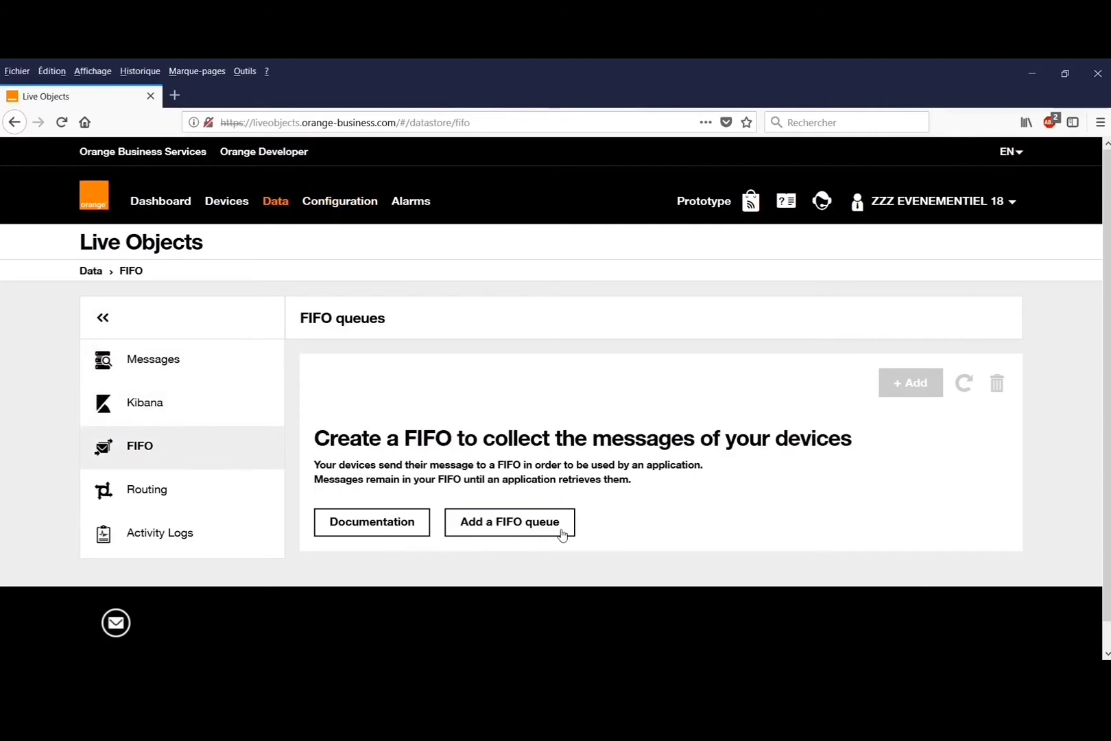
{"action": "left_click", "coordinate": [592, 281]}
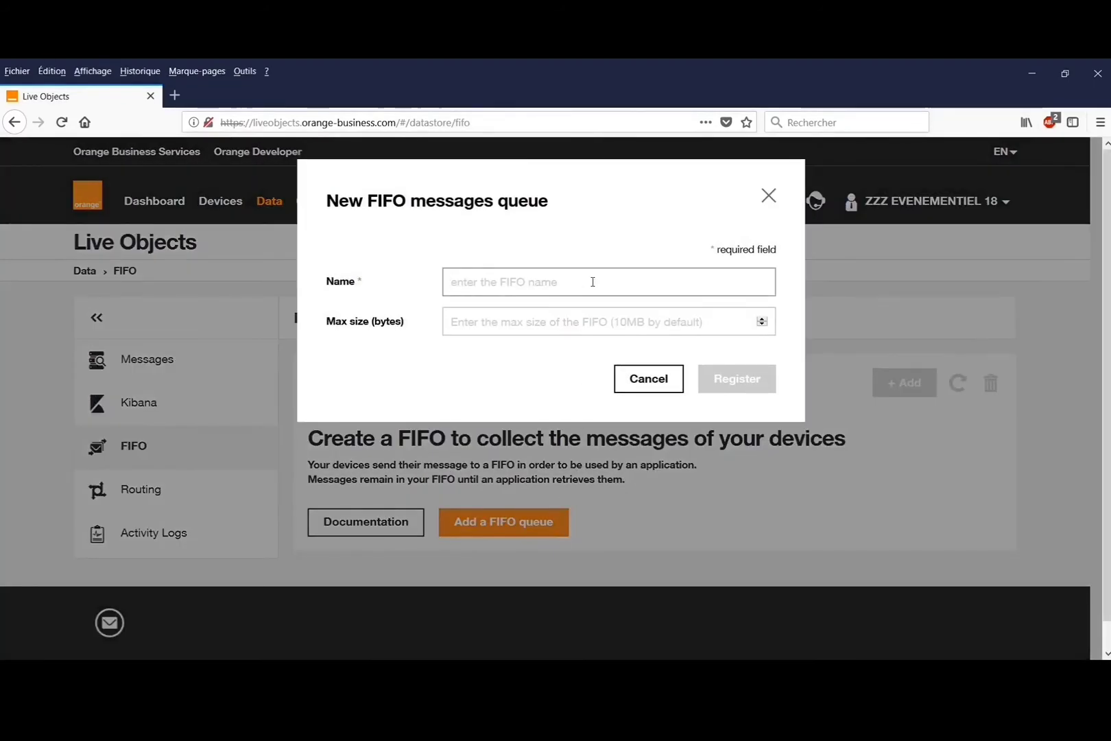
{"action": "type", "text": "myfifo"}
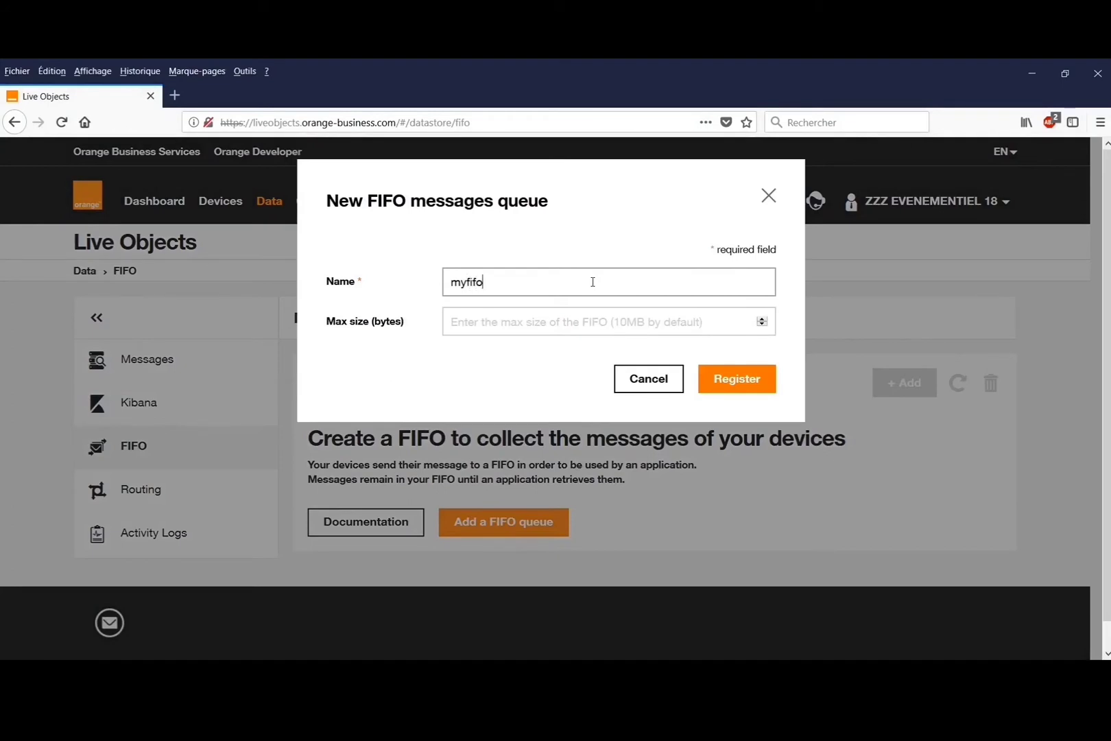
{"action": "left_click", "coordinate": [728, 389]}
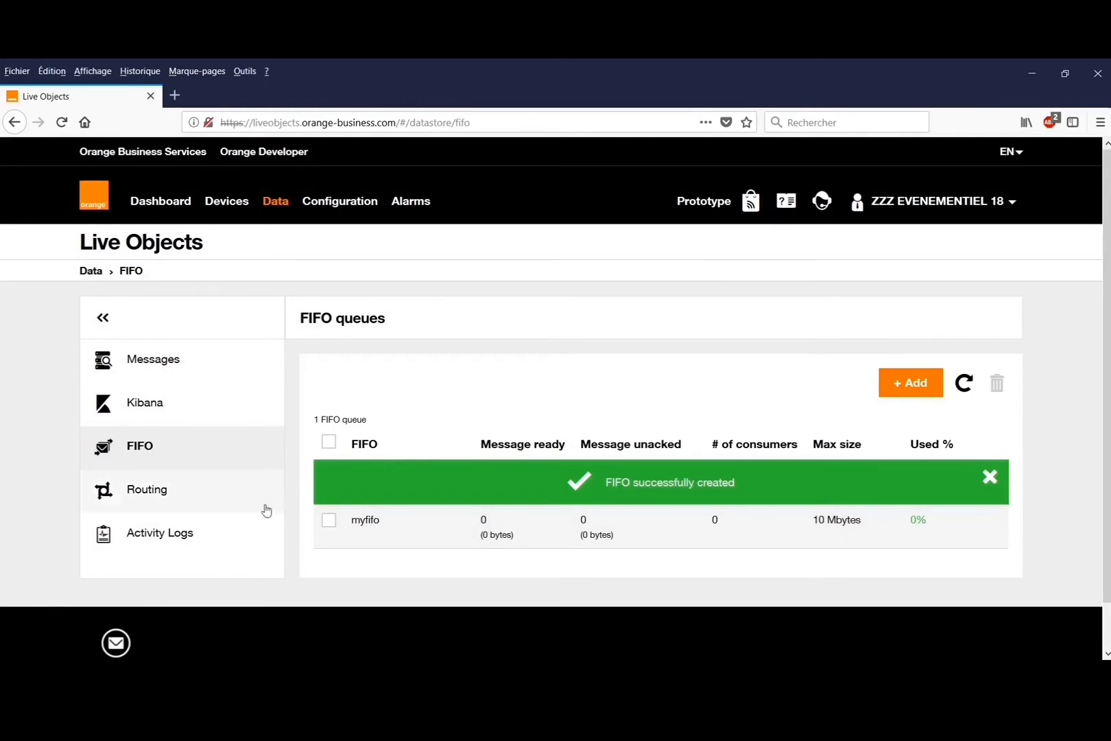
- Start a routing rule named all and set its source to all devices messages
{"action": "left_click", "coordinate": [163, 495]}
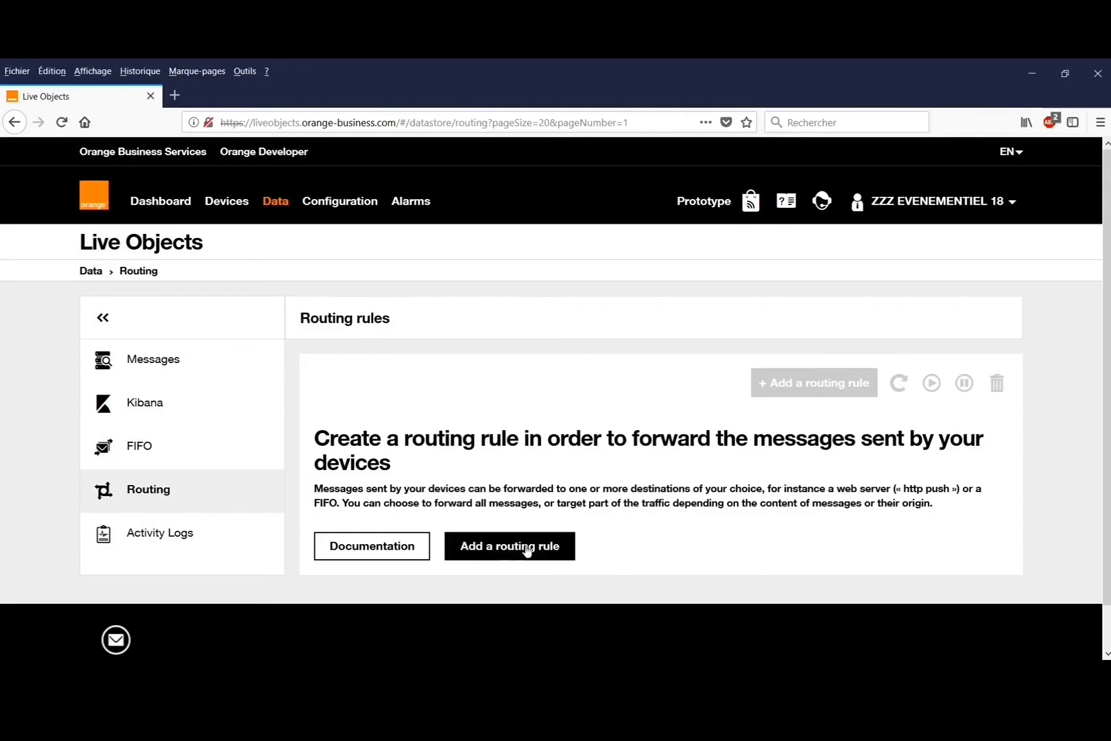
{"action": "left_click", "coordinate": [526, 549]}
{"action": "left_click", "coordinate": [404, 406]}
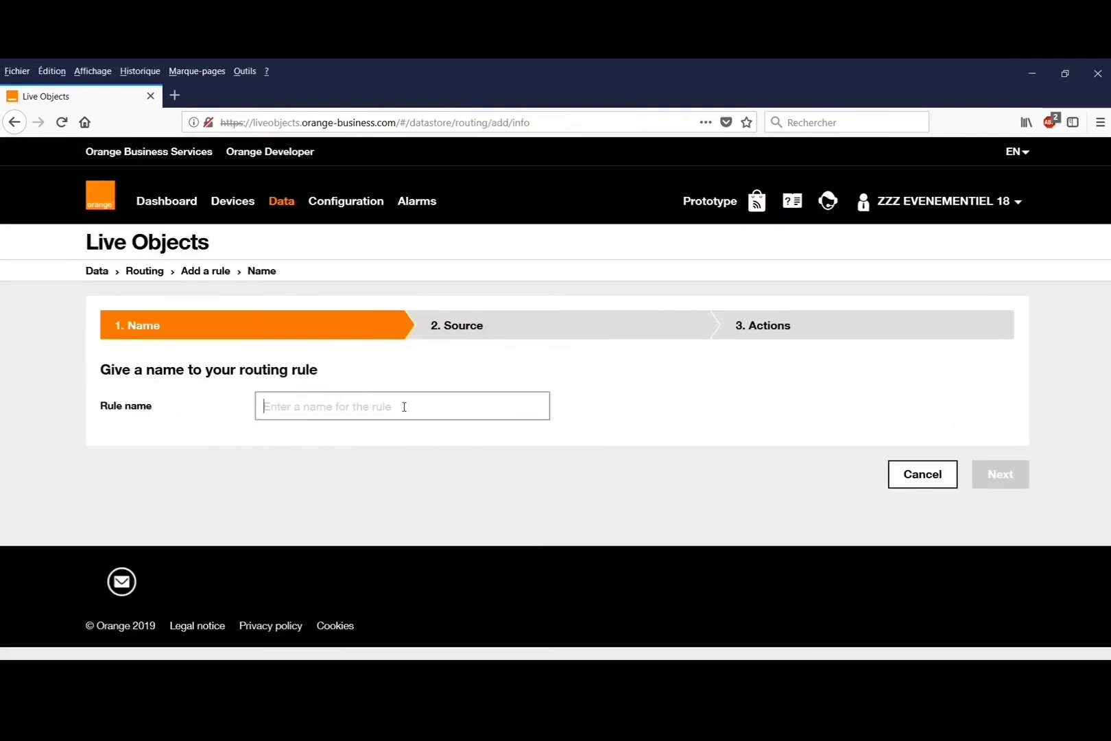
{"action": "type", "text": "all"}
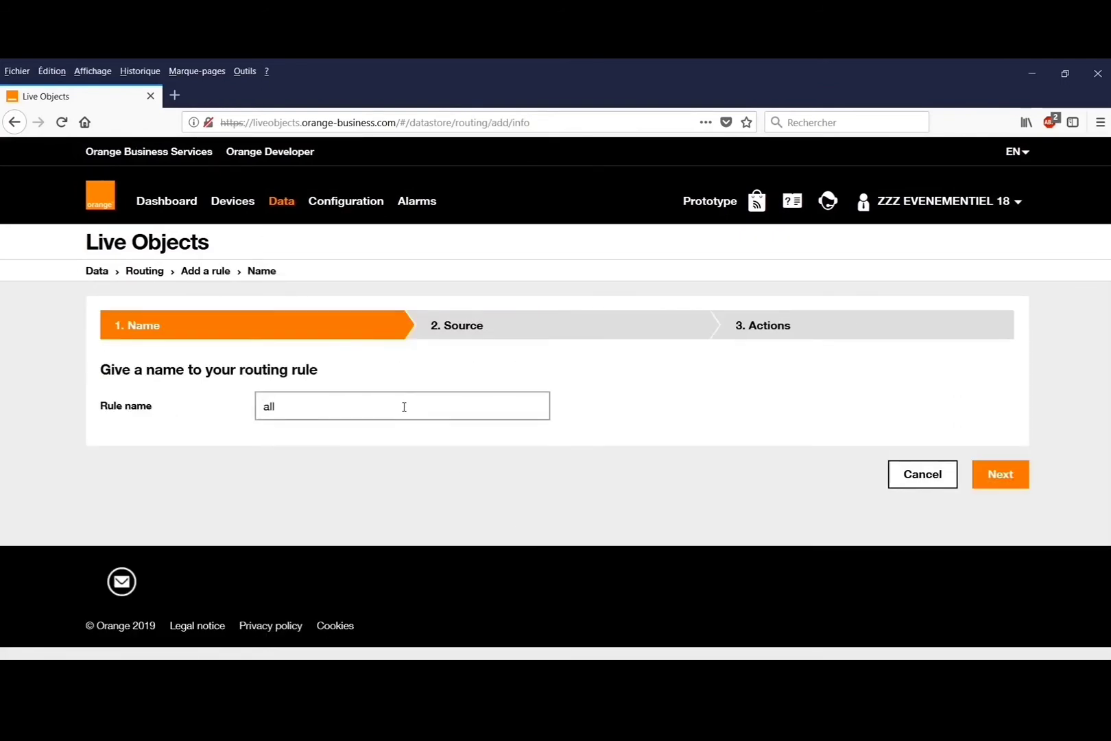
{"action": "left_click", "coordinate": [1001, 475]}
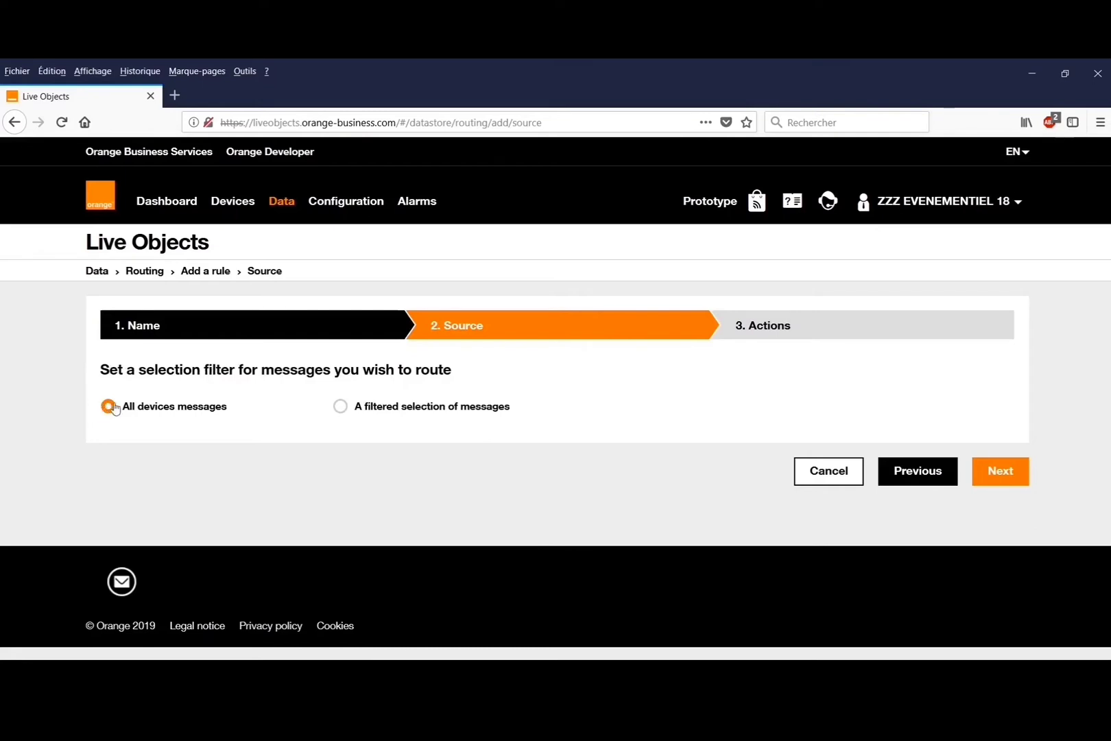
{"action": "left_click", "coordinate": [341, 407]}
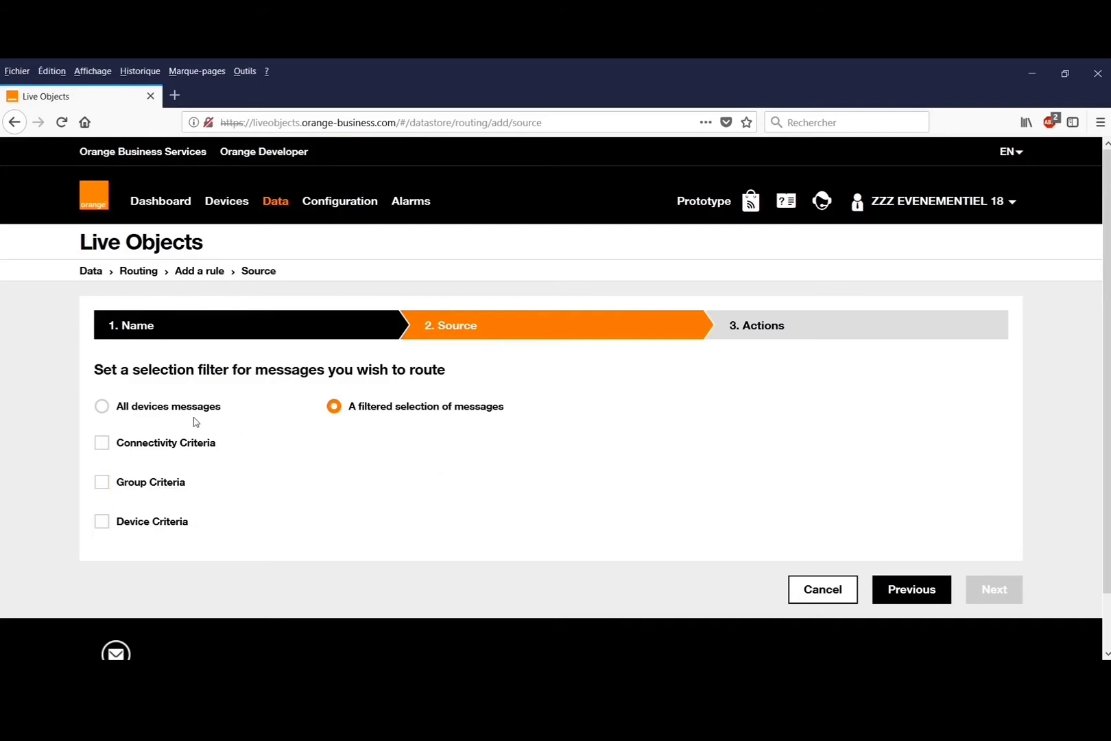
{"action": "left_click", "coordinate": [122, 410]}
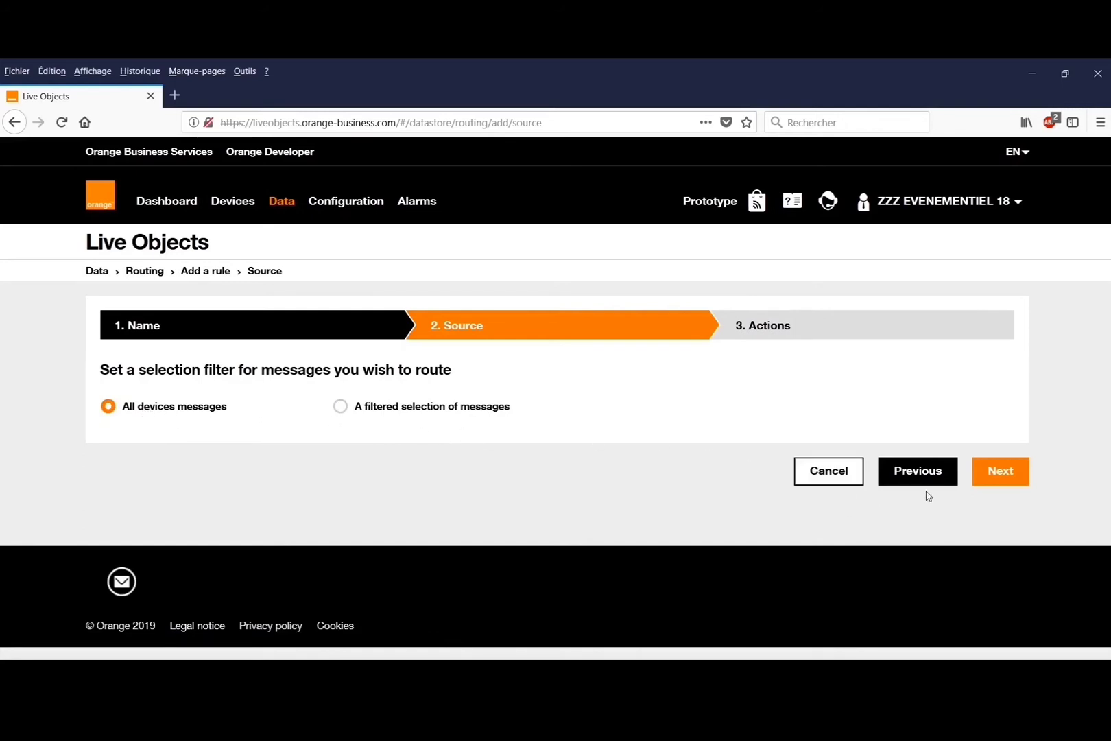
{"action": "left_click", "coordinate": [1001, 483]}
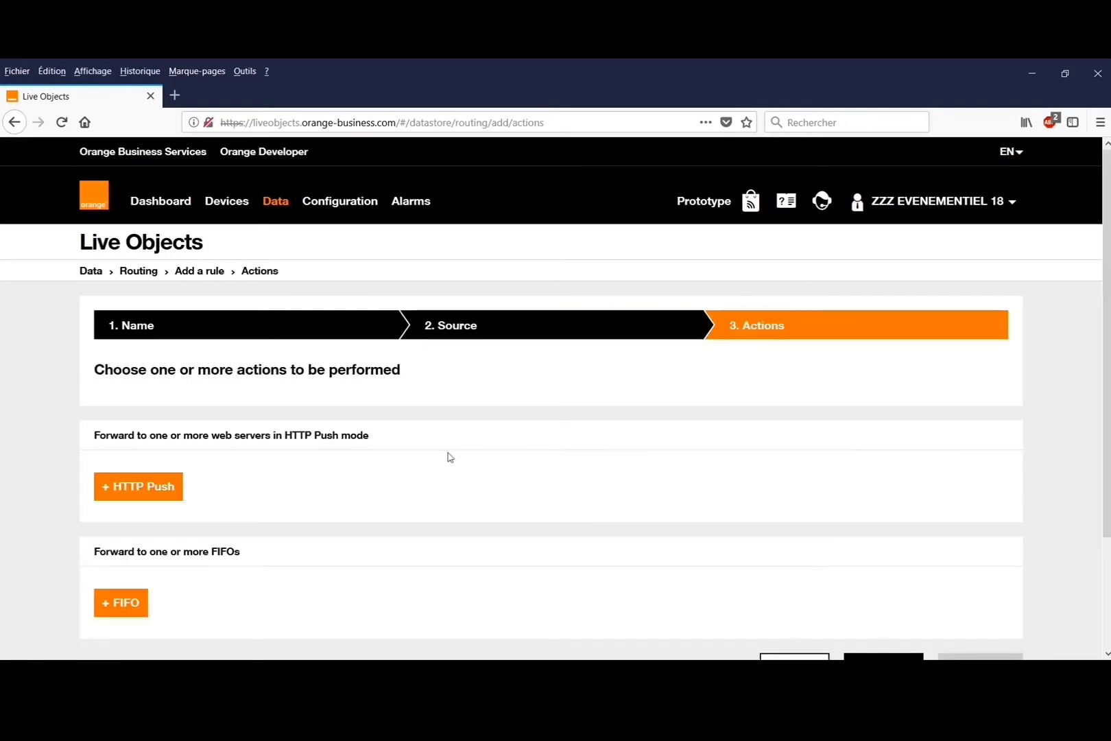
- Add a FIFO action that forwards the rule's messages to myfifo and complete the routing rule
{"action": "scroll", "coordinate": [449, 456], "scroll_direction": "down", "scroll_amount": 3}
{"action": "left_click", "coordinate": [140, 466]}
{"action": "left_click", "coordinate": [366, 506]}
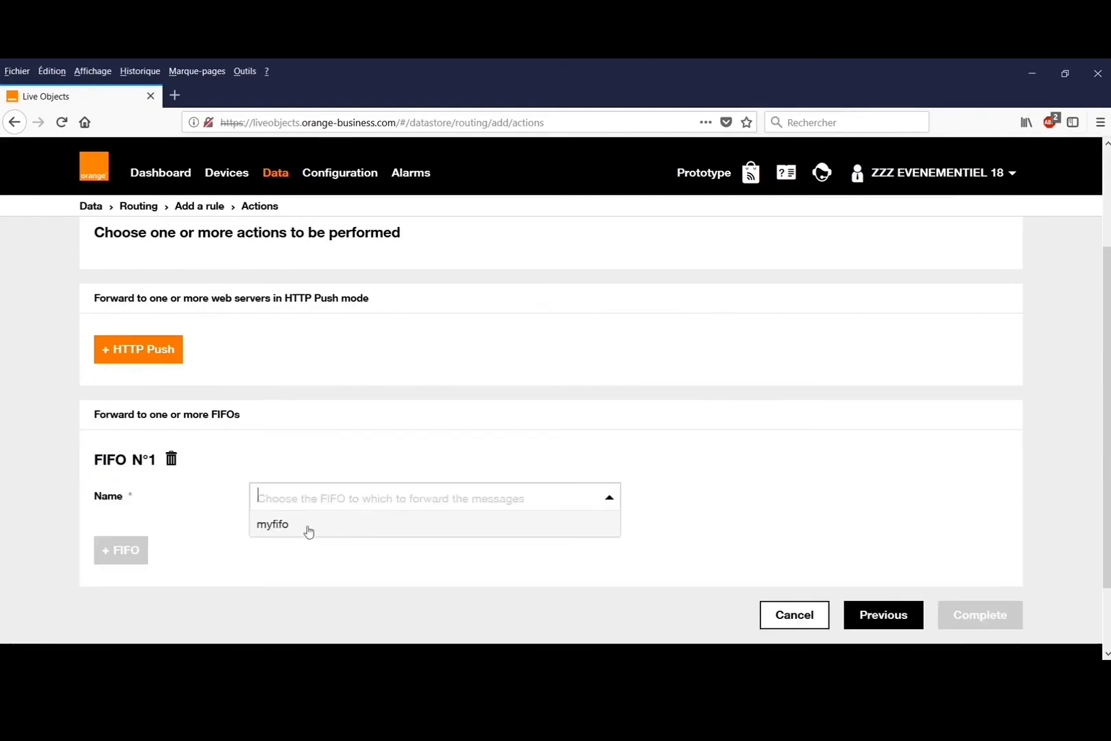
{"action": "left_click", "coordinate": [278, 526]}
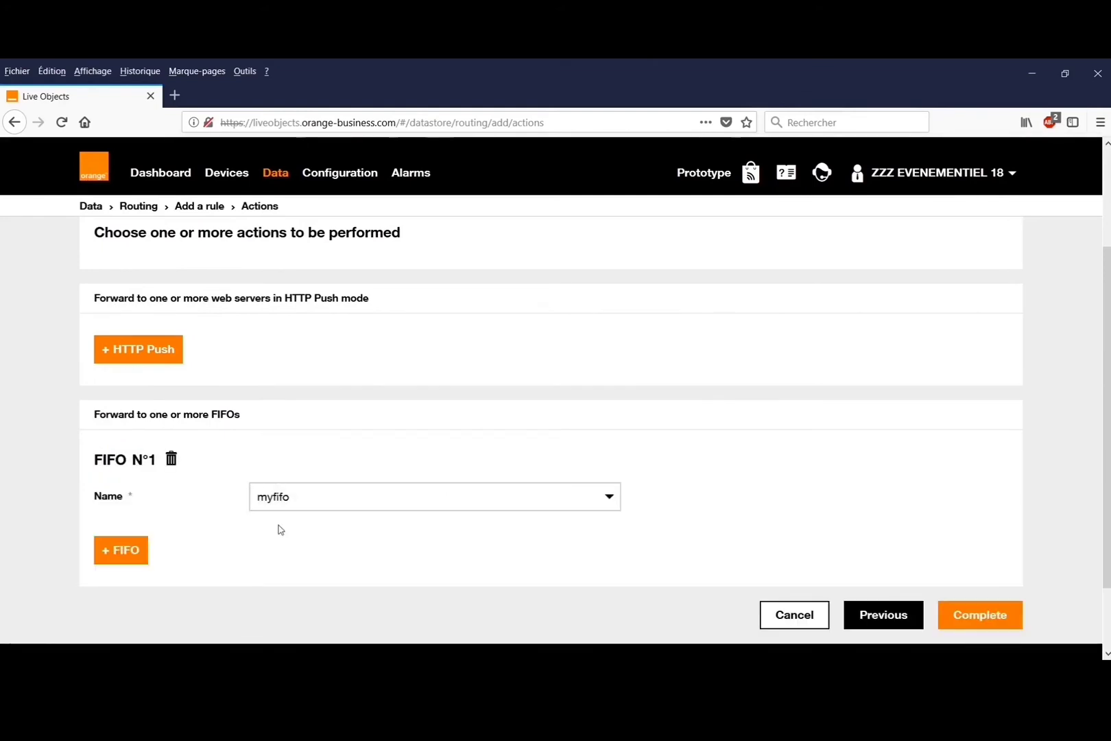
{"action": "left_click", "coordinate": [978, 615]}
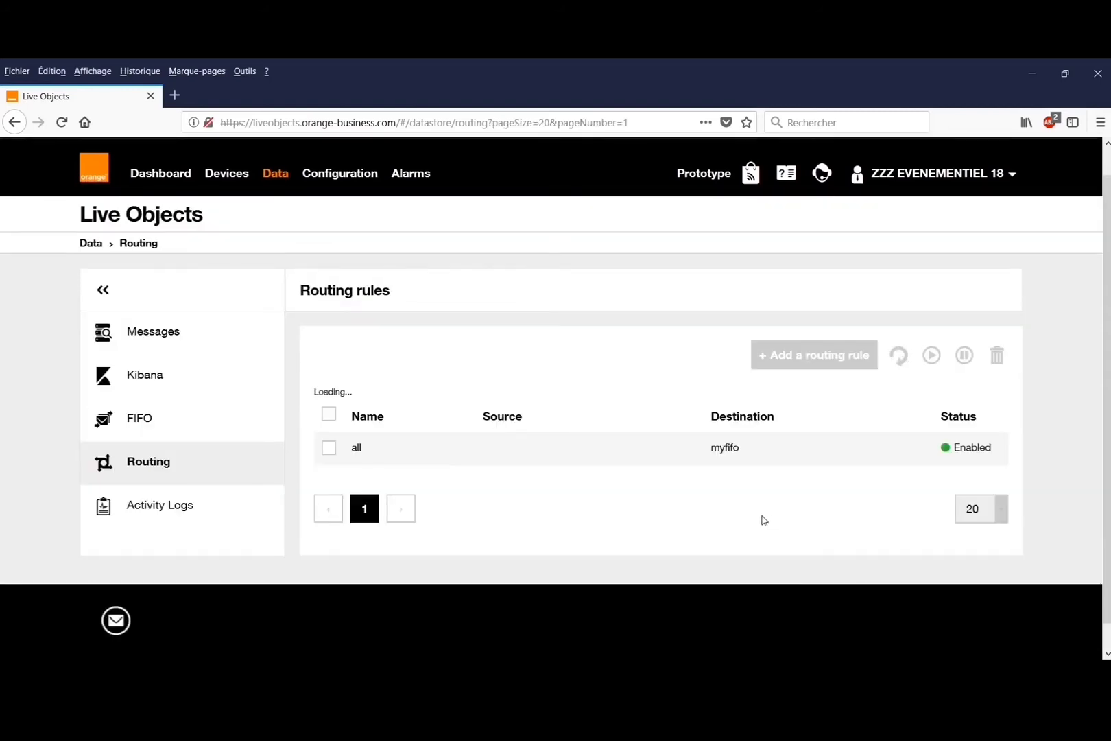
- Open the list of FIFO queues and refresh it to check the messages waiting in myfifo
{"action": "left_click", "coordinate": [141, 420]}
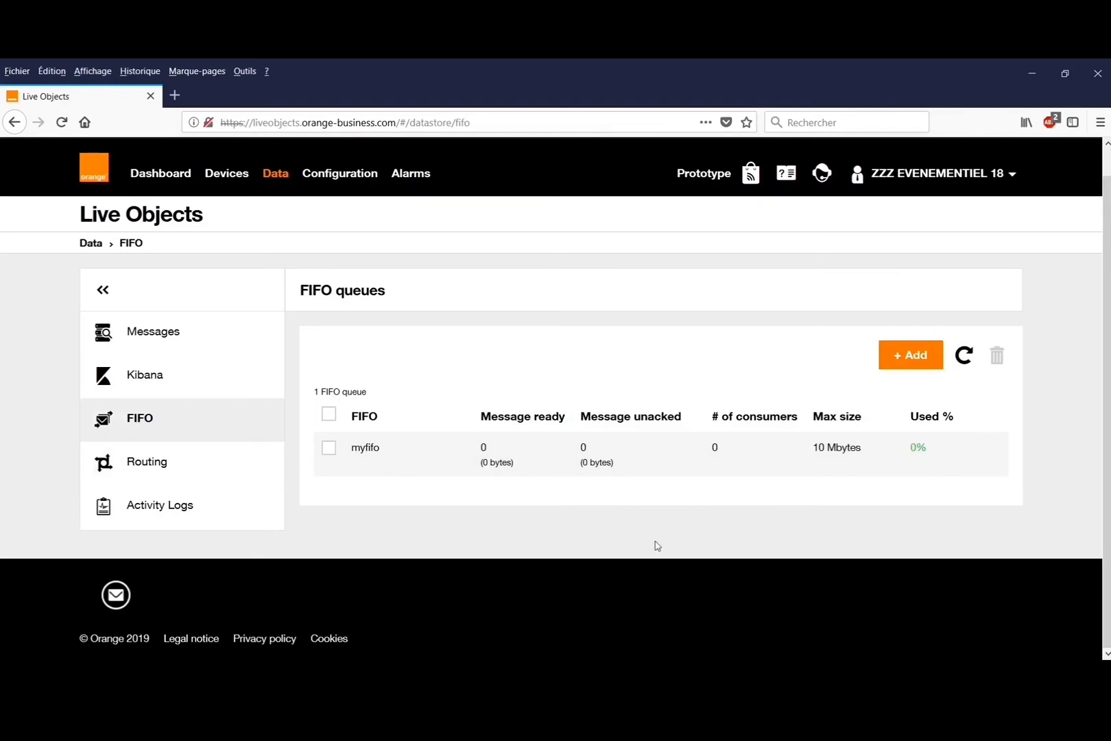
{"action": "left_click", "coordinate": [963, 355]}
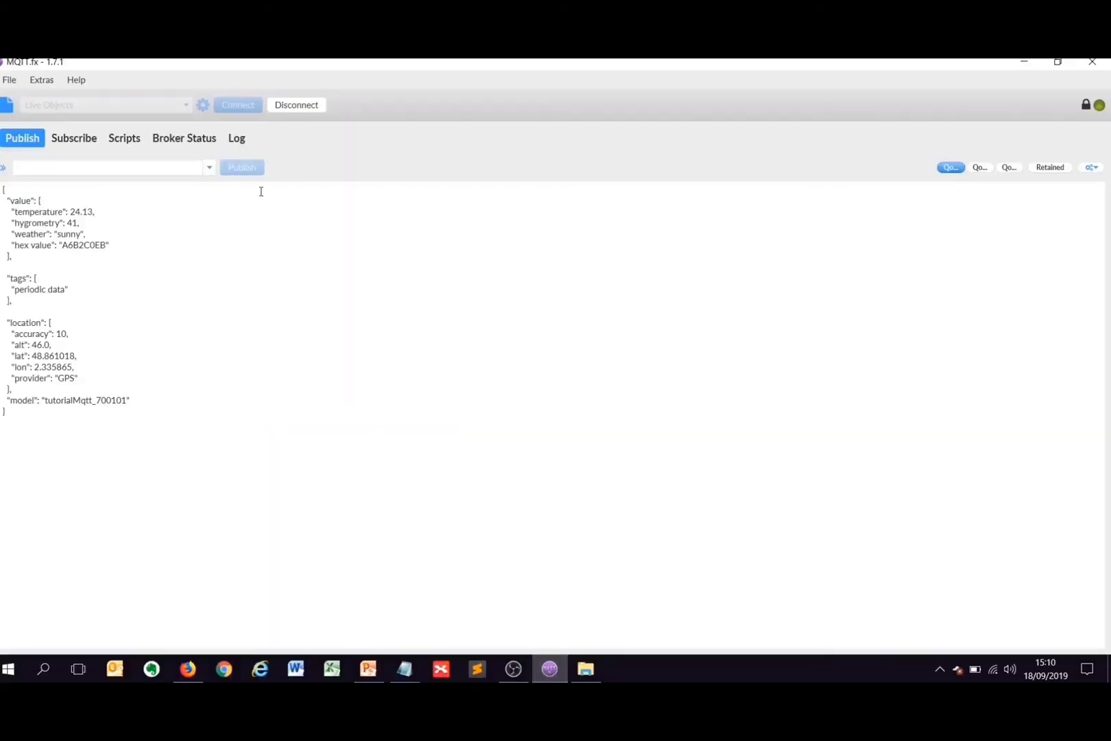
- Switch to MQTT.fx, disconnect, and add a connection profile named Live Objects app for broker liveobjects.orange-business.com on port 8883
{"action": "left_click", "coordinate": [309, 110]}
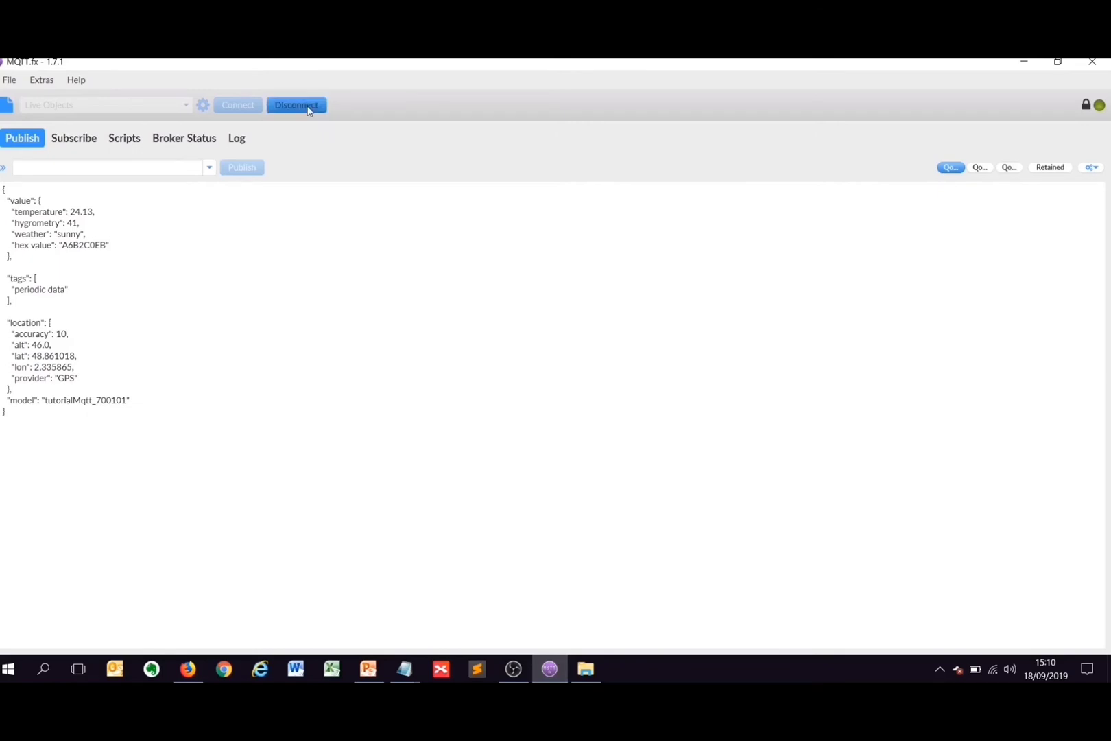
{"action": "left_click", "coordinate": [203, 105]}
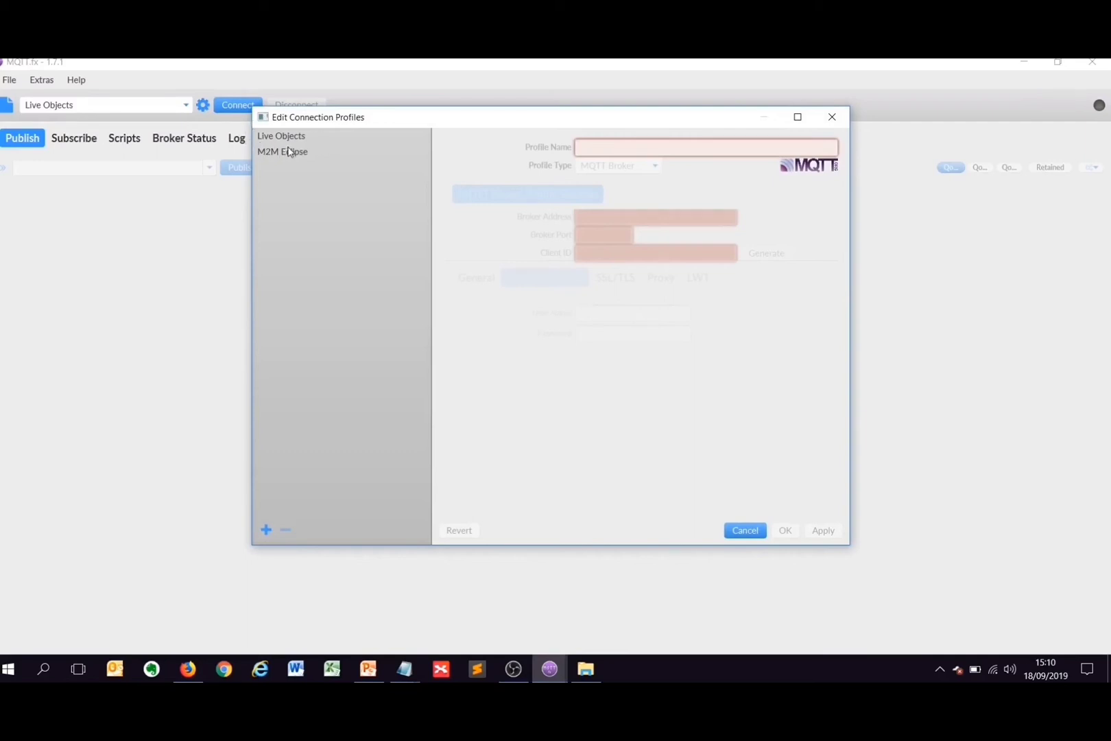
{"action": "left_click", "coordinate": [266, 528]}
{"action": "left_click_drag", "start_coordinate": [663, 147], "coordinate": [528, 146]}
{"action": "type", "text": "Live O"}
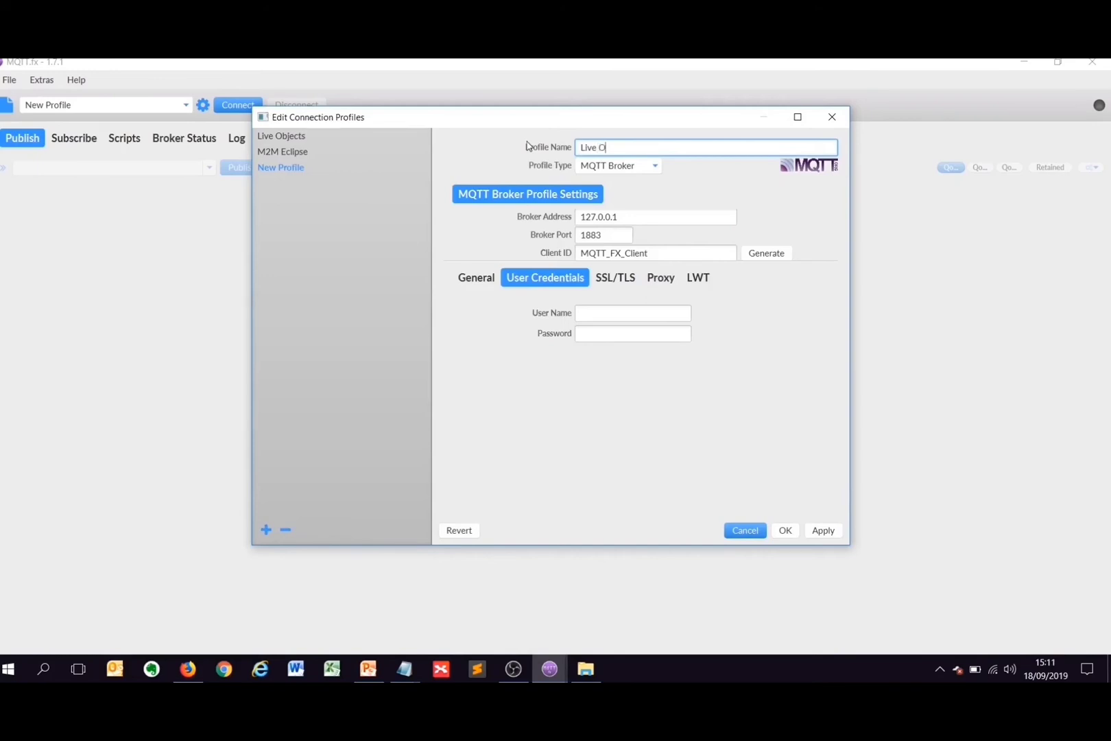
{"action": "type", "text": "bjects app"}
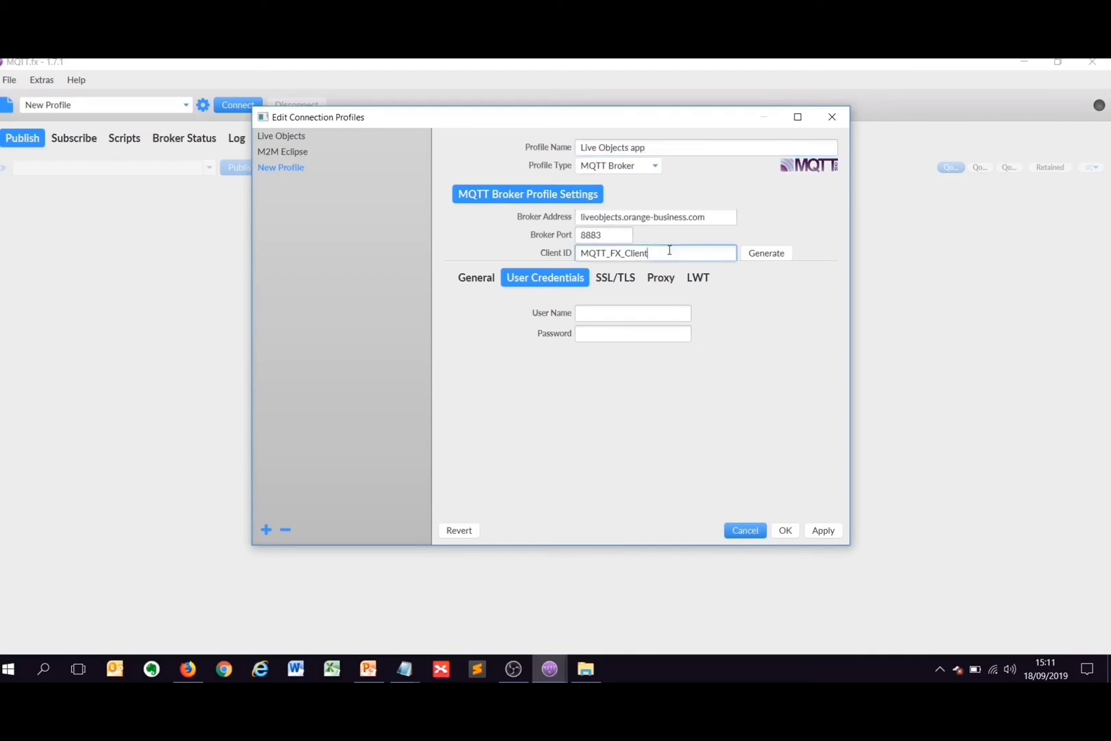
- Set the profile's client ID to myapp and its user name to application, and paste the API key as the password
{"action": "left_click_drag", "start_coordinate": [669, 249], "coordinate": [548, 251]}
{"action": "type", "text": "myapp"}
{"action": "left_click", "coordinate": [583, 313]}
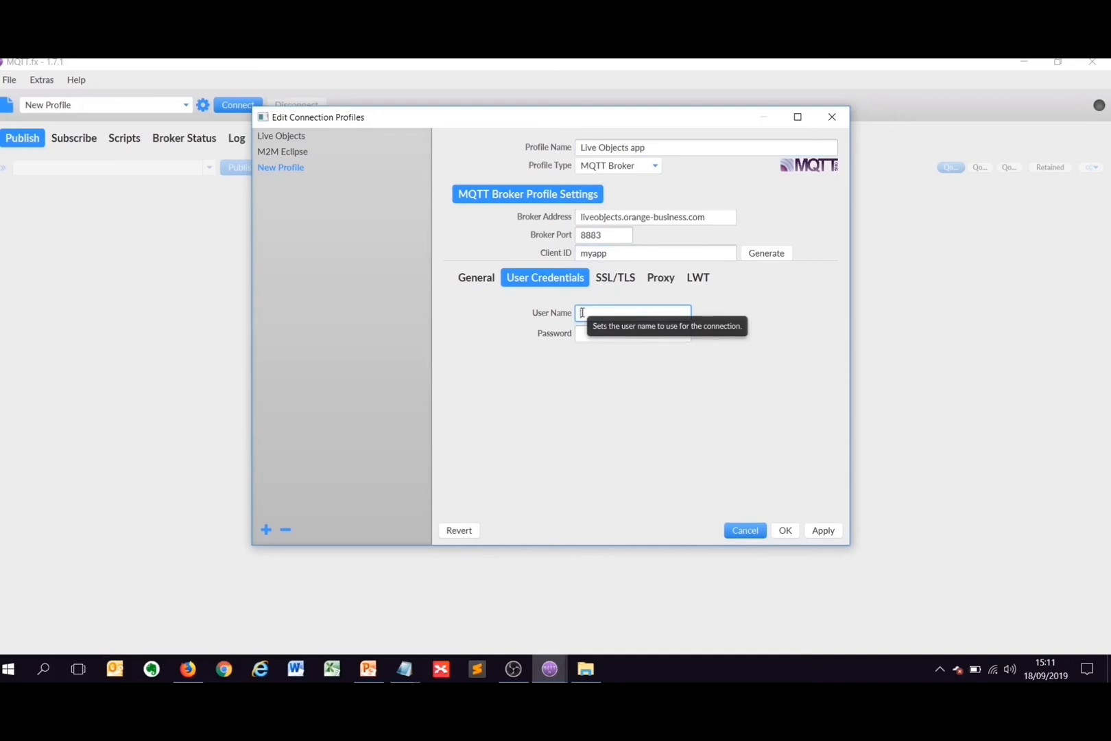
{"action": "type", "text": "application"}
{"action": "left_click", "coordinate": [635, 335]}
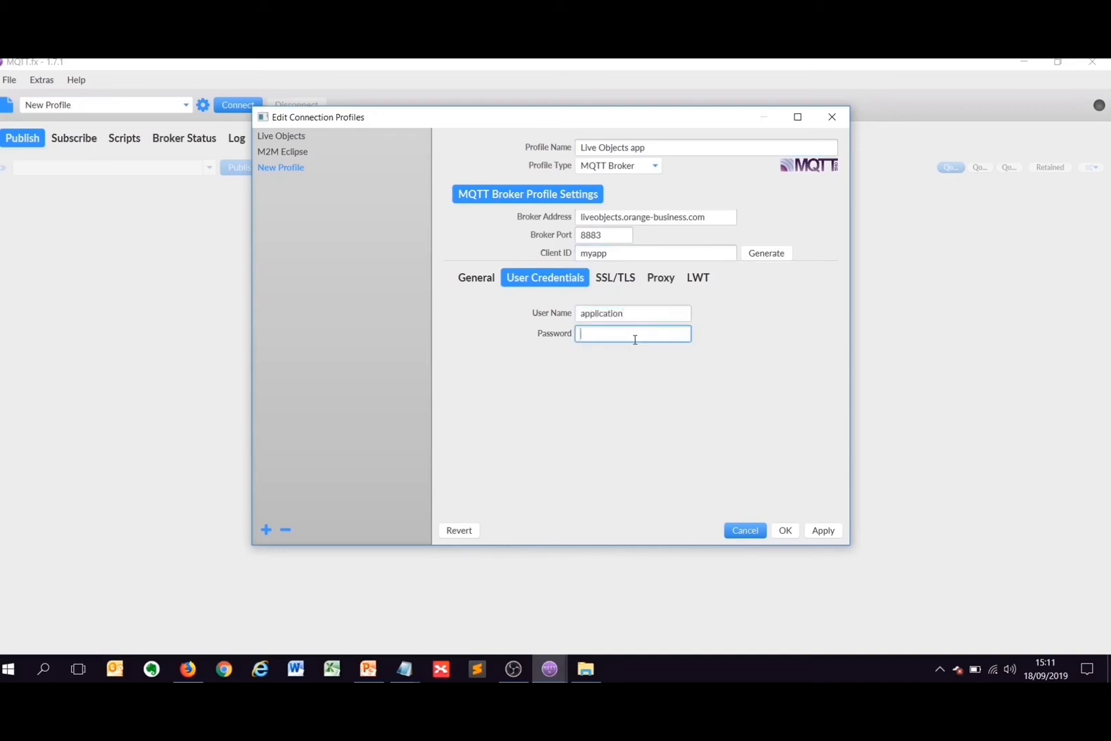
{"action": "key", "text": "ctrl+v"}
- Enable SSL/TLS for the Live Objects app profile and save the profile
{"action": "left_click", "coordinate": [617, 280]}
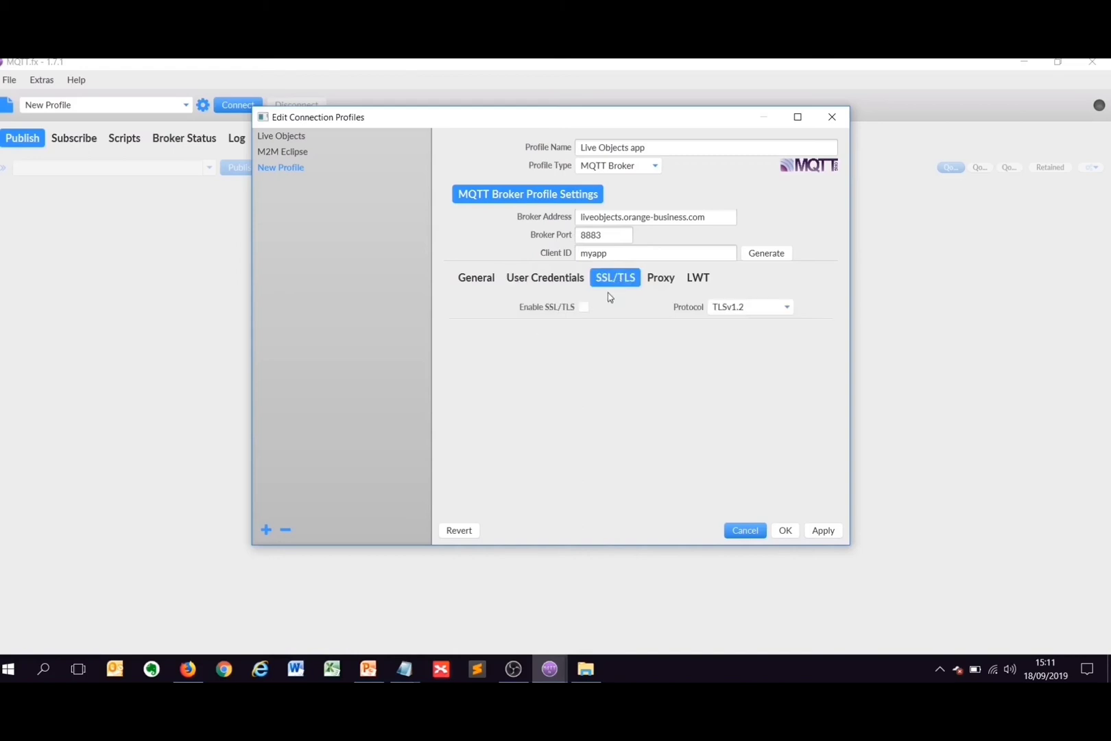
{"action": "left_click", "coordinate": [585, 308]}
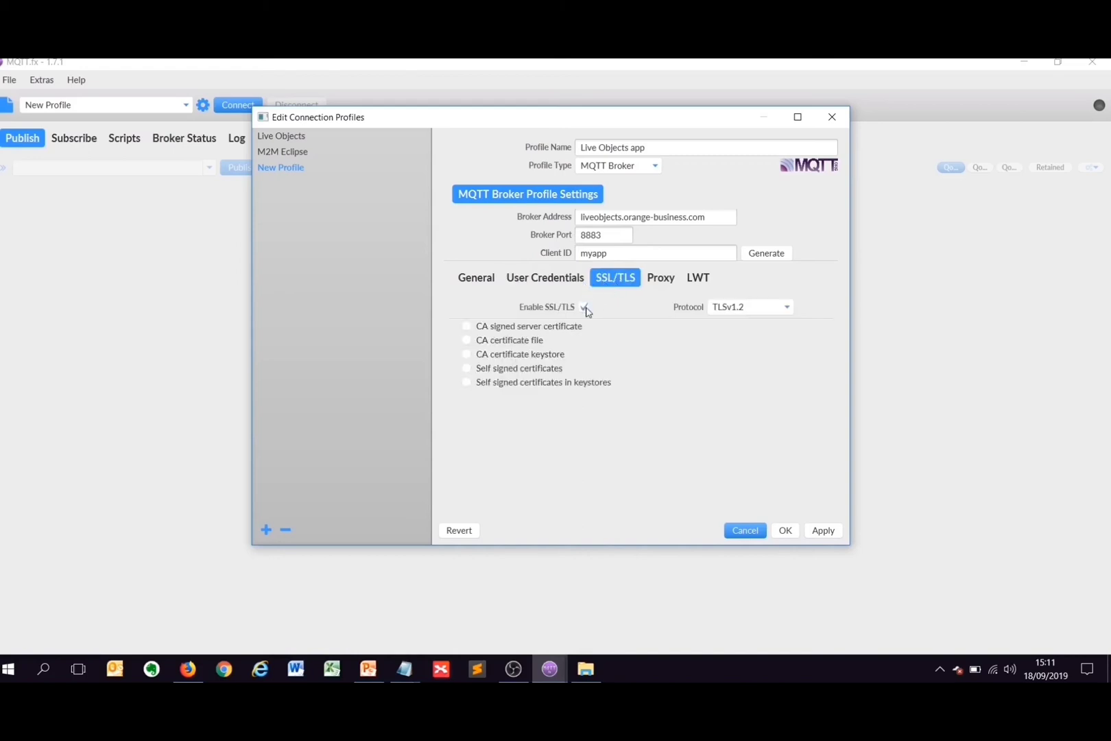
{"action": "left_click", "coordinate": [786, 531]}
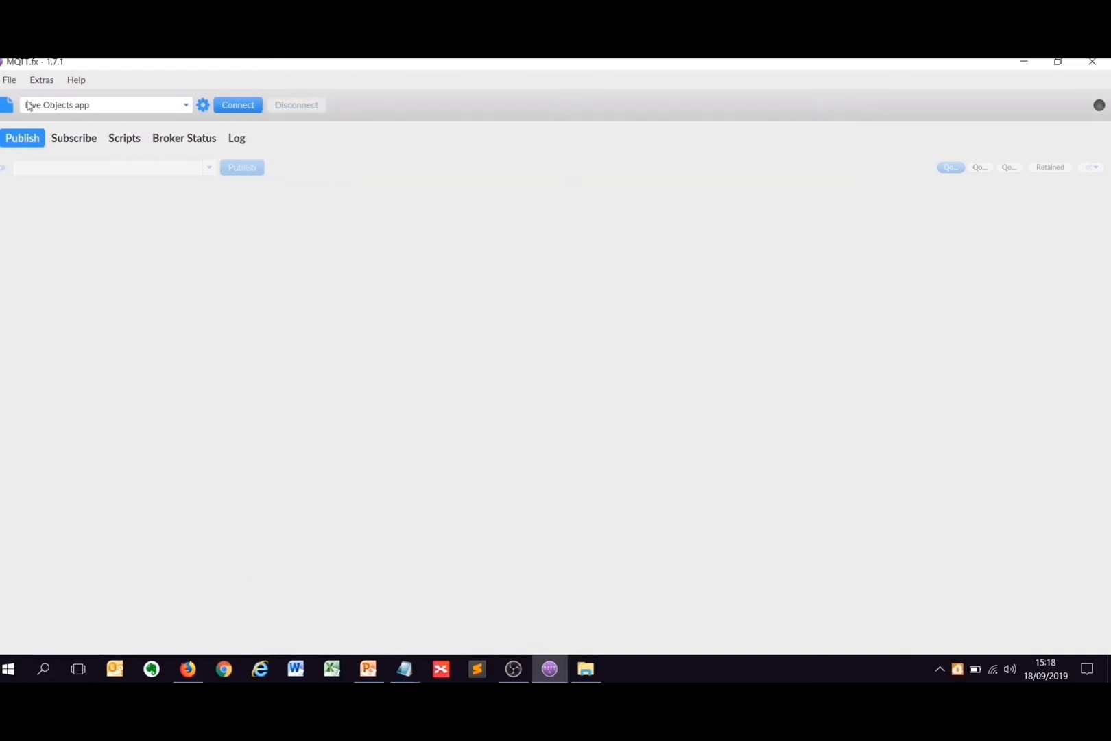
- Connect with the Live Objects app profile and subscribe to the topic fifo/myfifo
{"action": "left_click", "coordinate": [233, 108]}
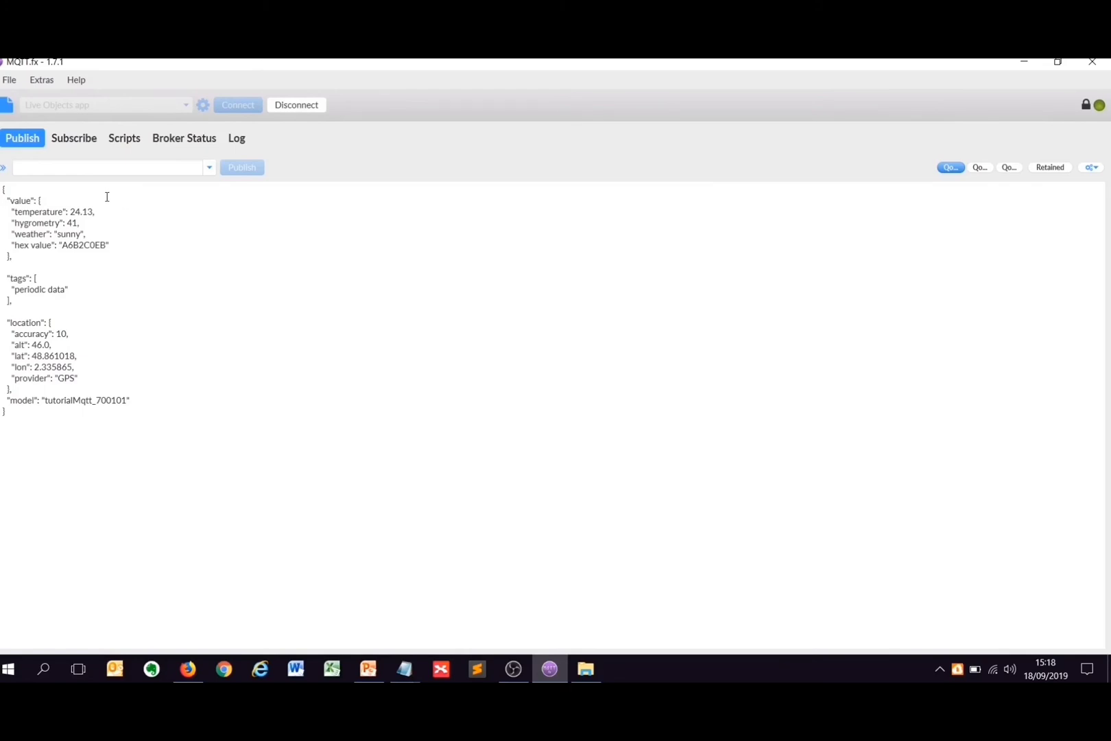
{"action": "left_click", "coordinate": [76, 141]}
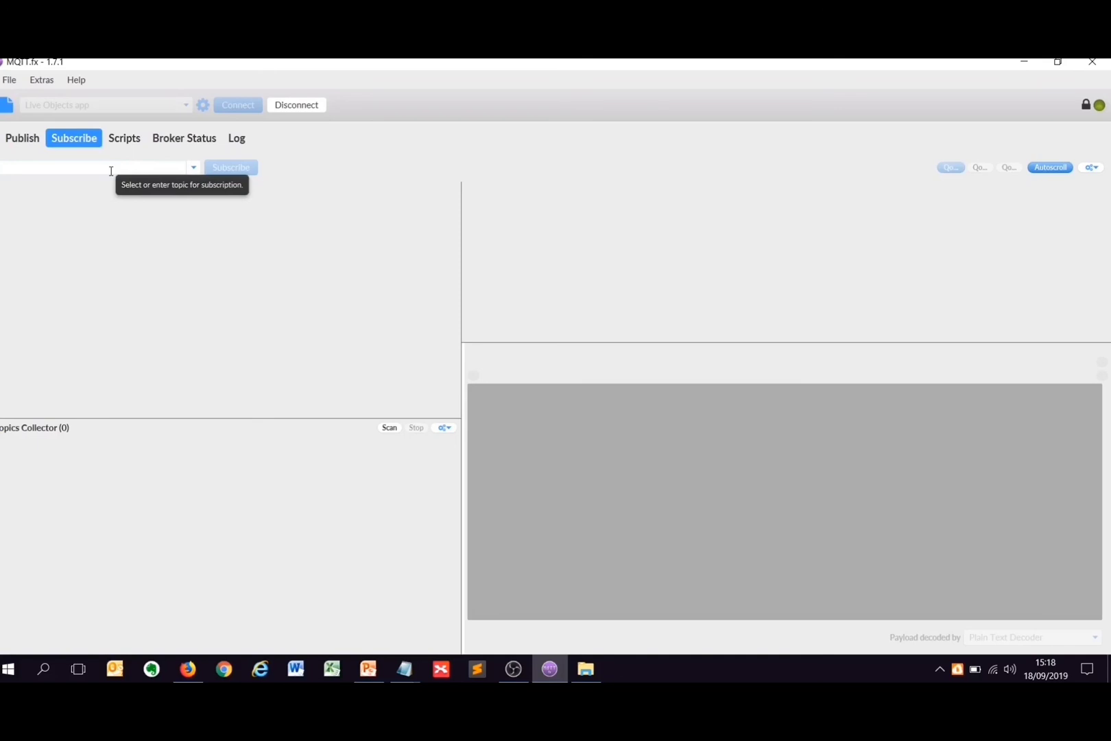
{"action": "type", "text": "fifo/myfifo"}
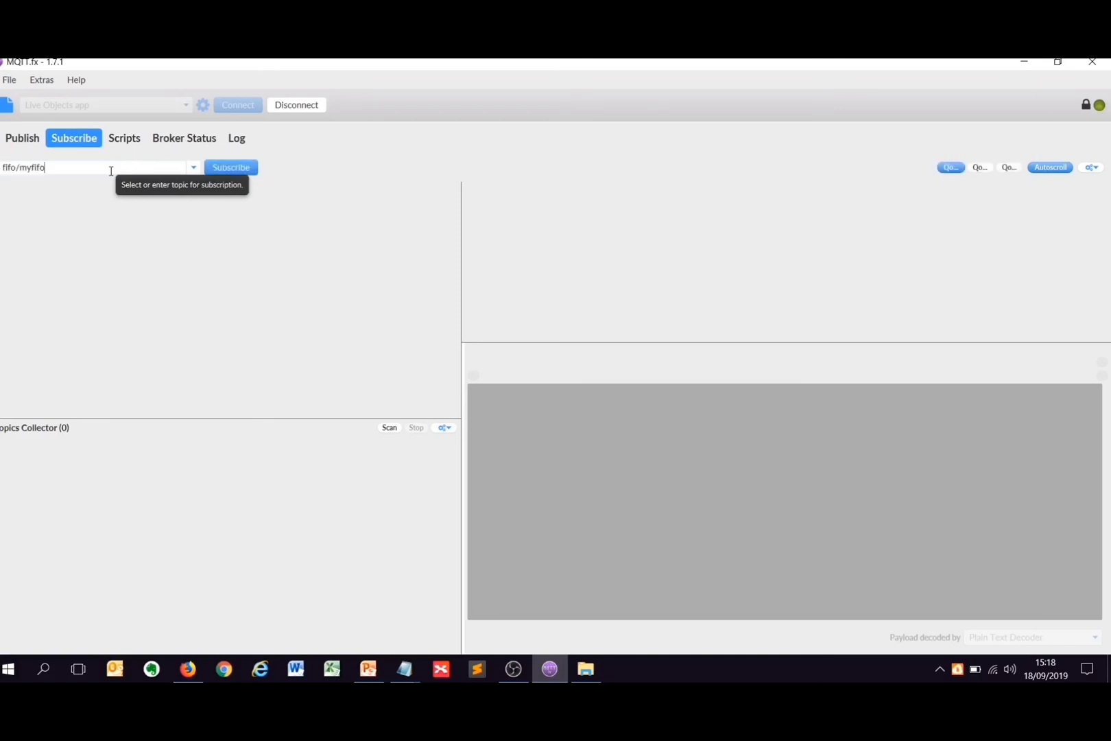
{"action": "left_click", "coordinate": [230, 169]}
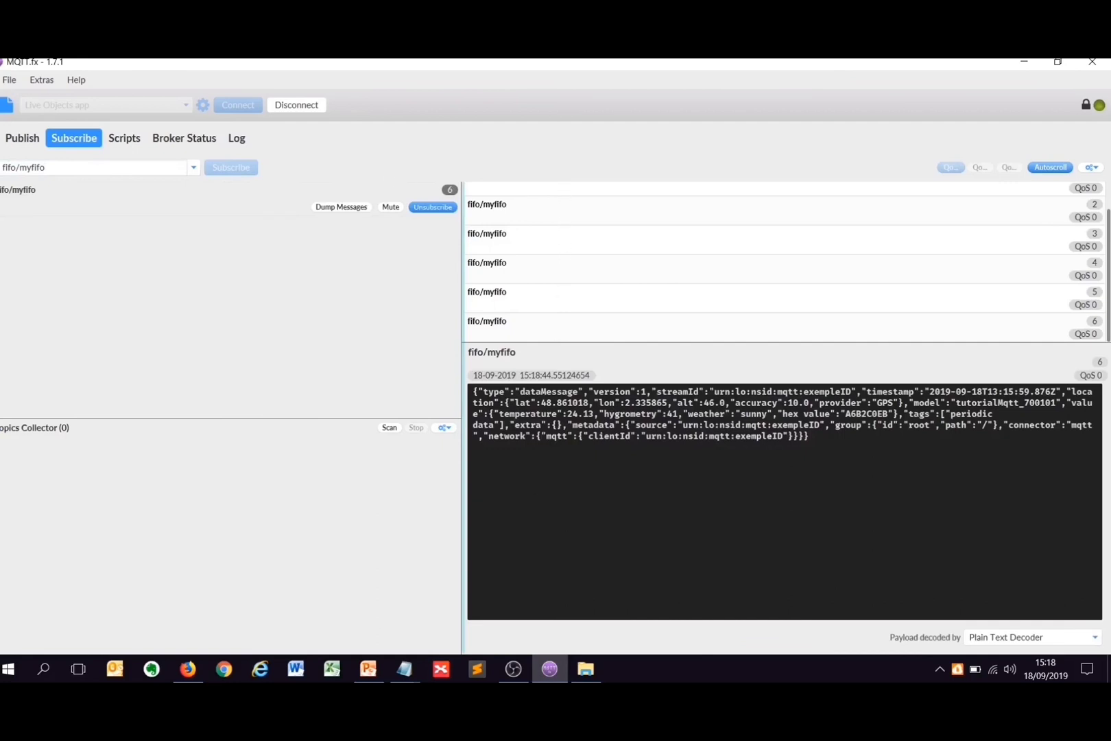
- Switch back to Live Objects in Firefox and refresh the FIFO queues to check myfifo's messages and consumers
{"action": "left_click", "coordinate": [187, 668]}
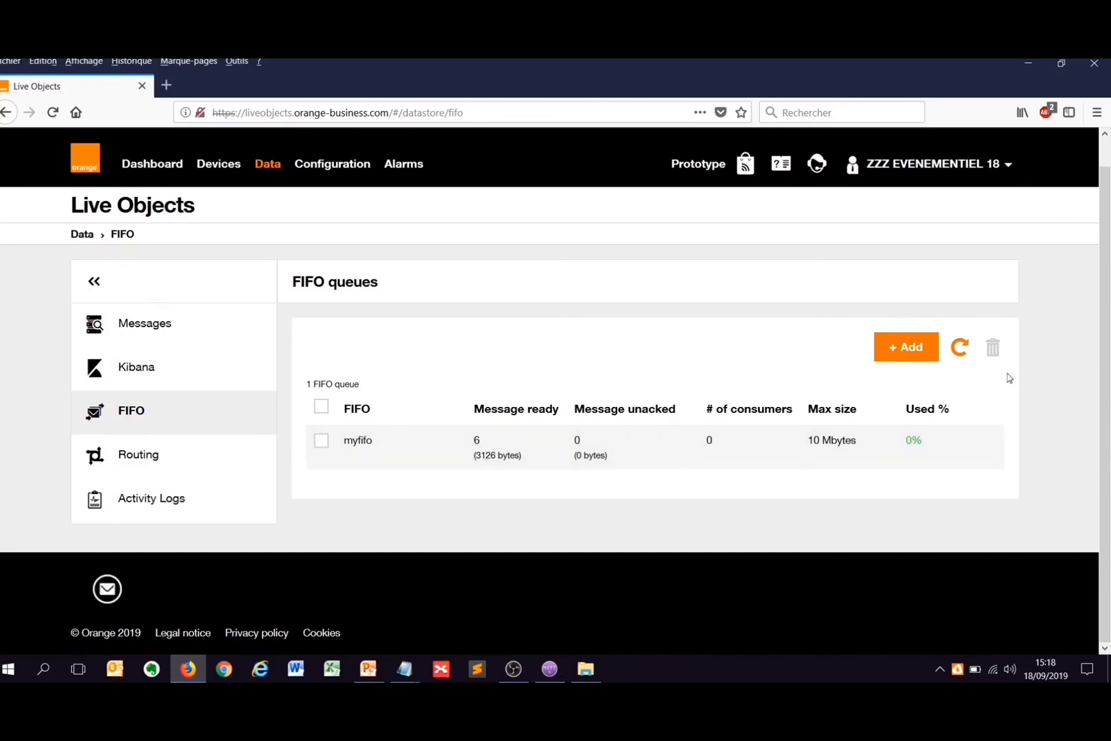
{"action": "left_click", "coordinate": [963, 351]}
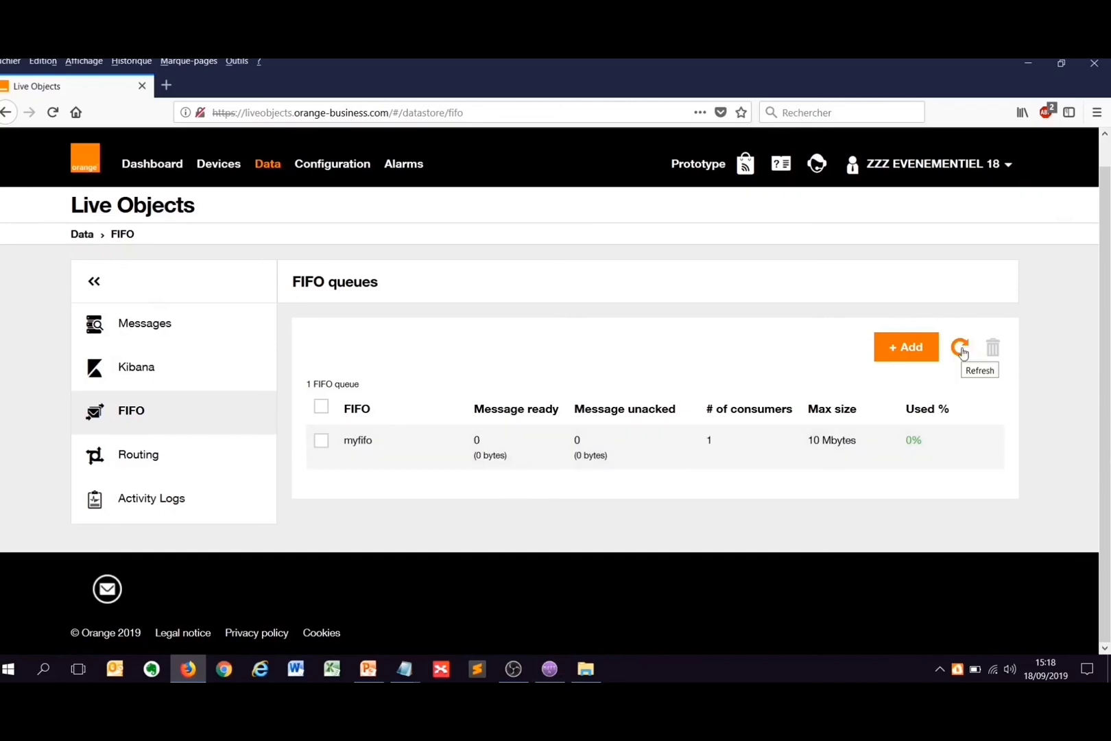